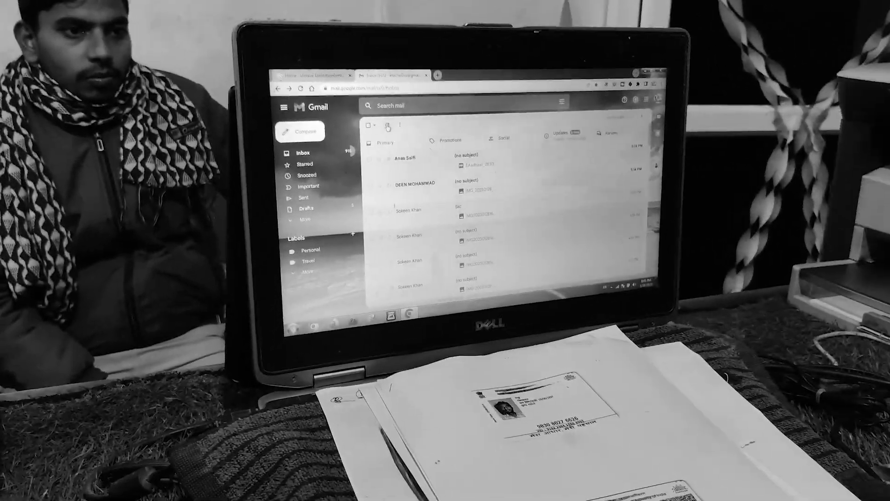
# Refresh the Gmail inbox and open the newest message's BUDDY HERO PACK TARGETS (PACK WISE).xlsx attachment.
pyautogui.press('F5')
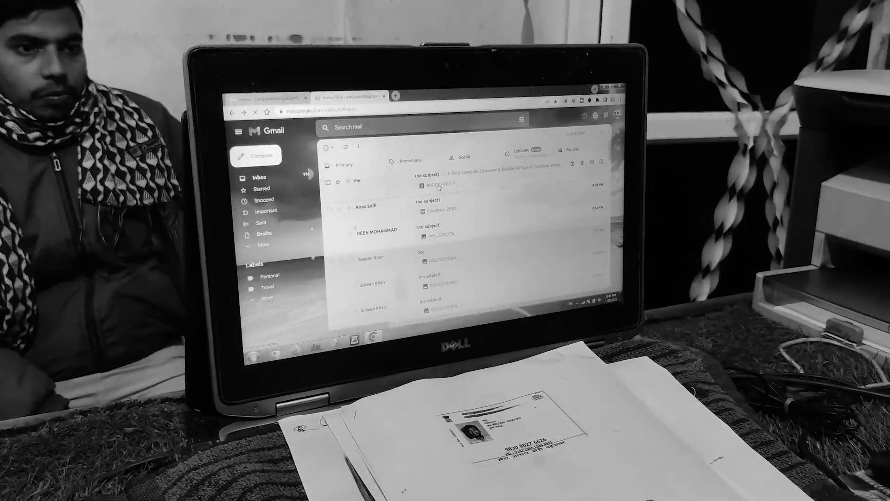
pyautogui.click(438, 185)
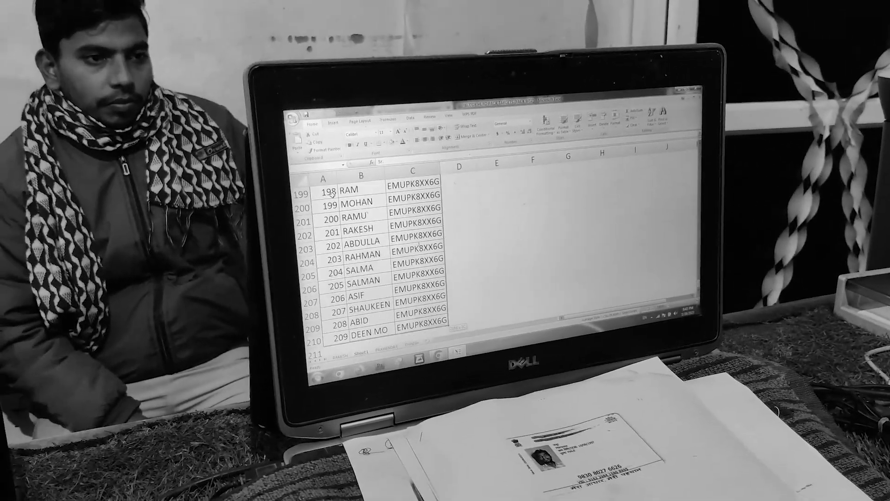
# Start printing the name list with Ctrl+P and open the printer Setup settings.
pyautogui.hotkey('ctrl', 'p')
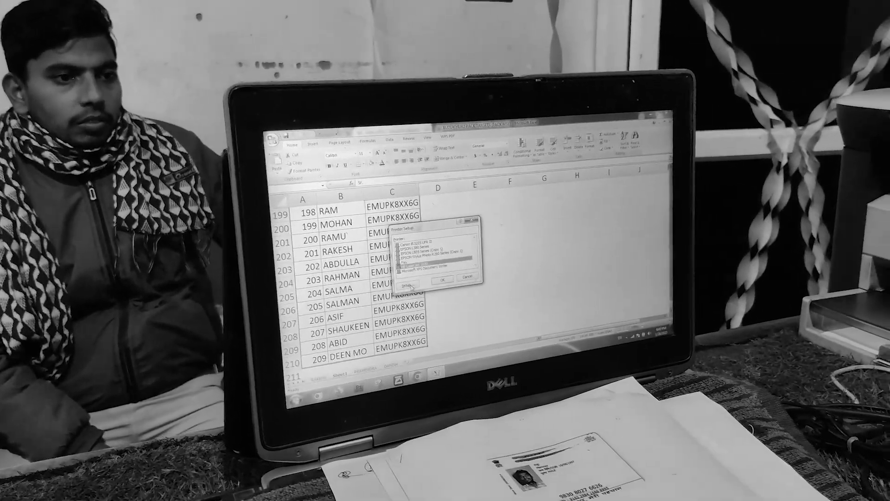
pyautogui.click(410, 286)
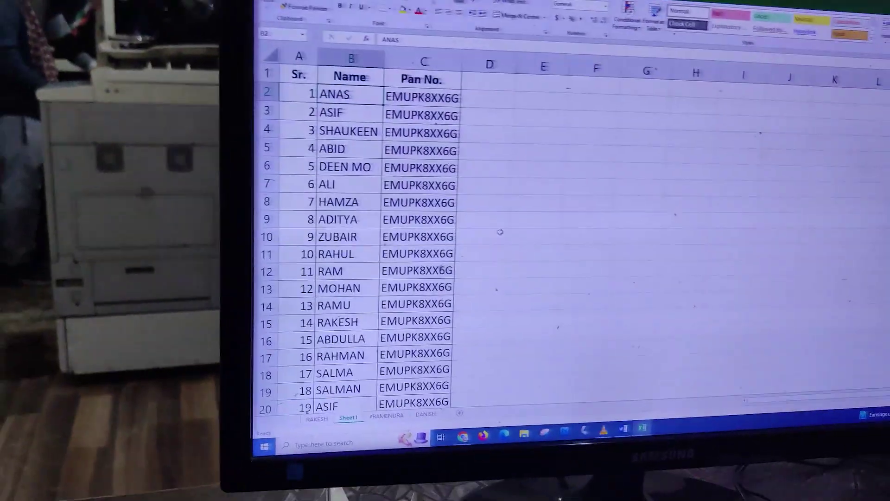
pyautogui.scroll(-2, 521, 359)
pyautogui.scroll(-4, 385, 149)
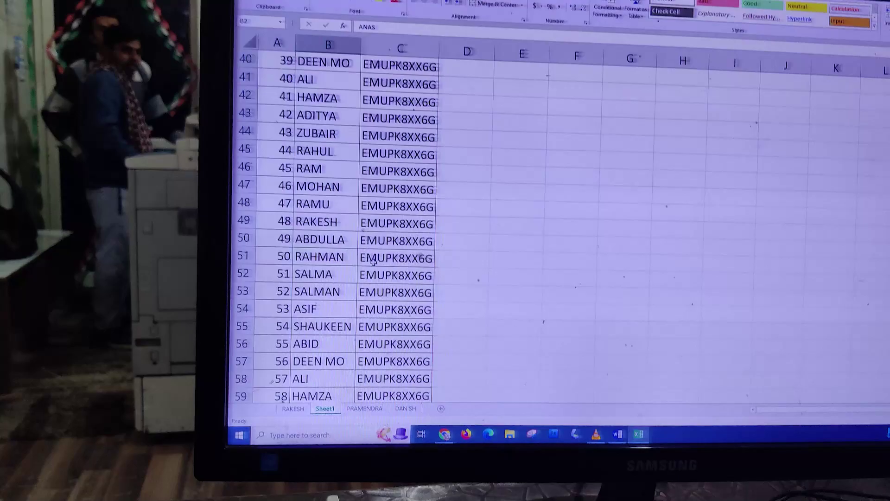
pyautogui.scroll(-17, 346, 267)
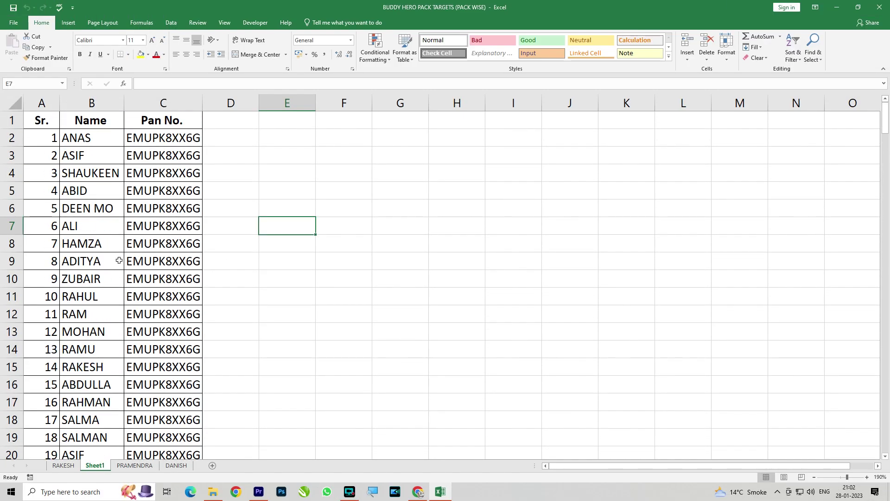
pyautogui.scroll(-20, 117, 198)
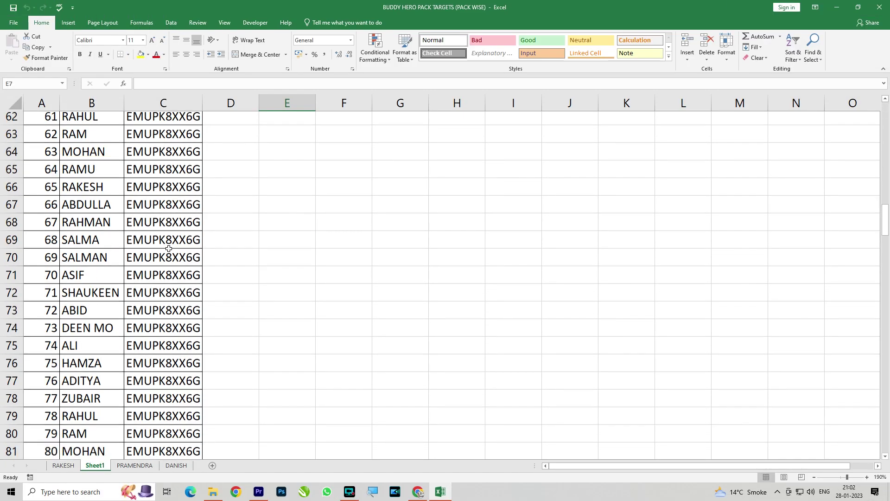
pyautogui.scroll(-20, 184, 263)
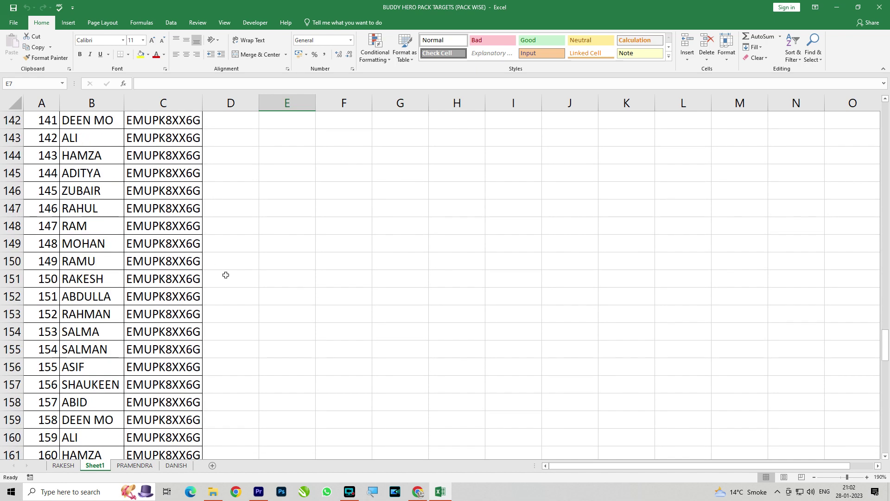
pyautogui.scroll(-4, 179, 282)
pyautogui.scroll(18, 175, 284)
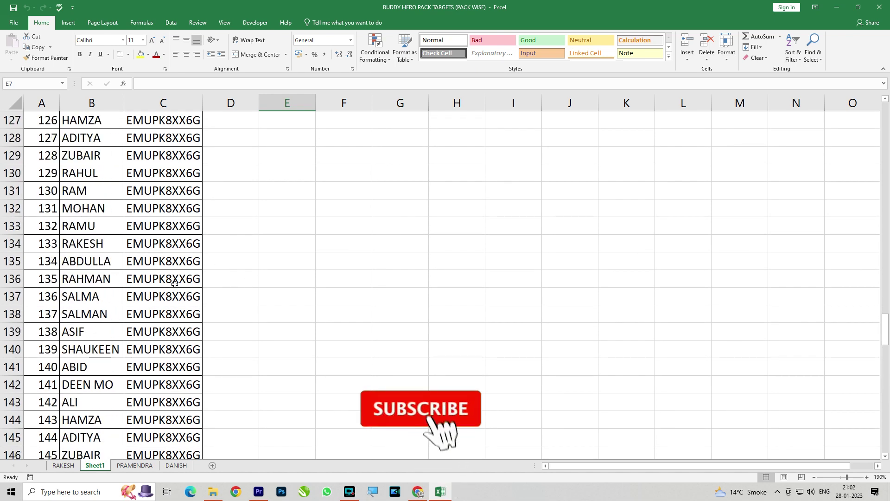
pyautogui.scroll(14, 174, 284)
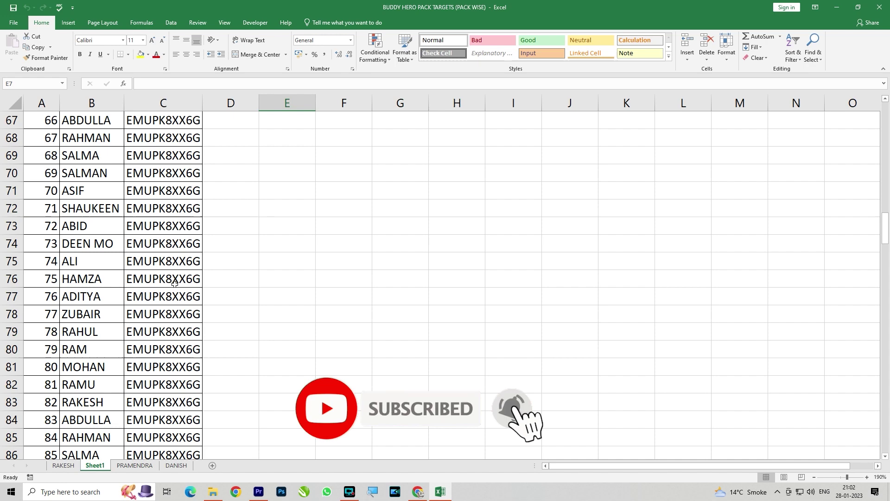
pyautogui.scroll(7, 175, 283)
pyautogui.scroll(15, 175, 283)
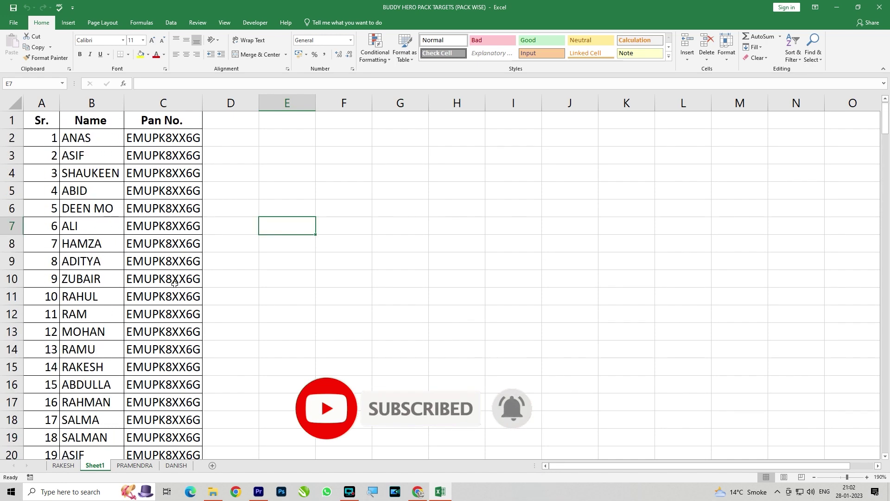
pyautogui.click(164, 160)
pyautogui.moveTo(71, 142); pyautogui.dragTo(165, 155)
pyautogui.click(162, 213)
pyautogui.moveTo(41, 127); pyautogui.dragTo(190, 351)
pyautogui.scroll(-7, 260, 277)
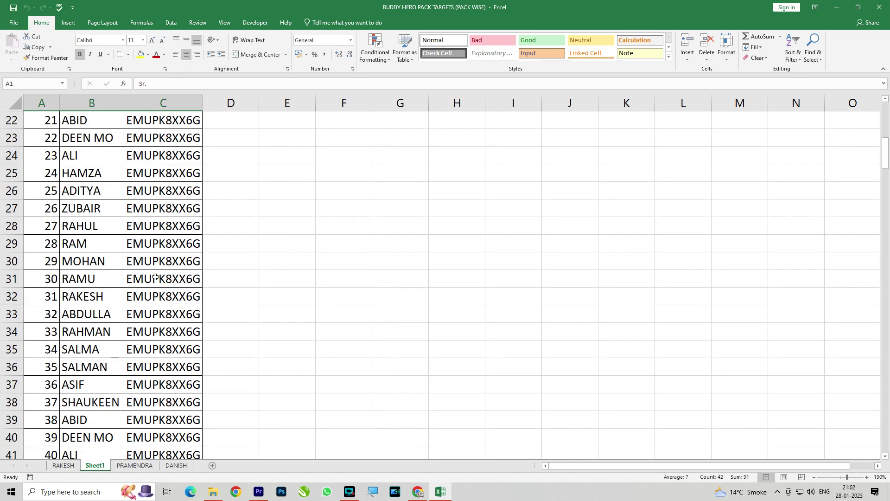
pyautogui.scroll(-18, 155, 277)
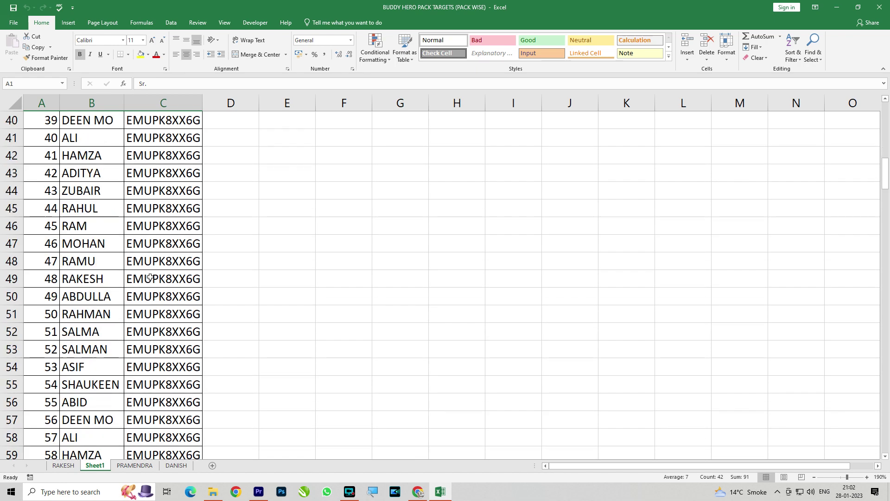
pyautogui.scroll(20, 149, 276)
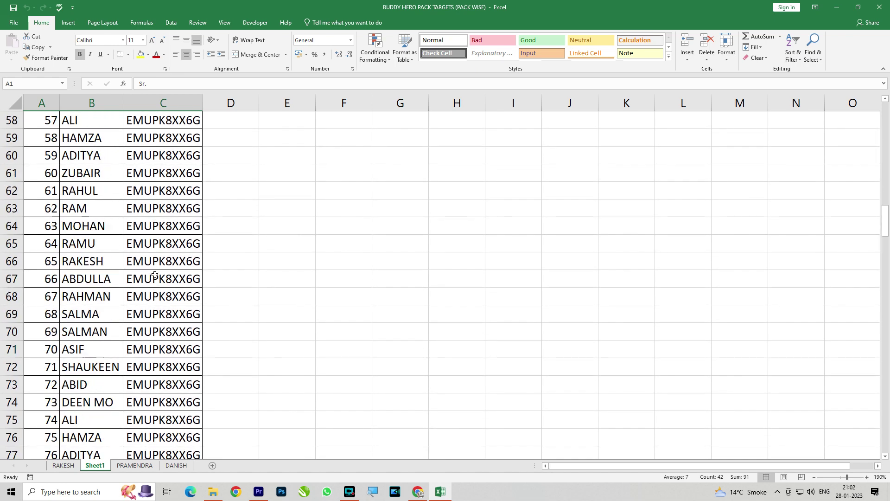
# Copy the whole Sr., Name and Pan No. table A1:C210, then bring up the Run box.
pyautogui.click(222, 218)
pyautogui.moveTo(42, 122); pyautogui.dragTo(171, 422)
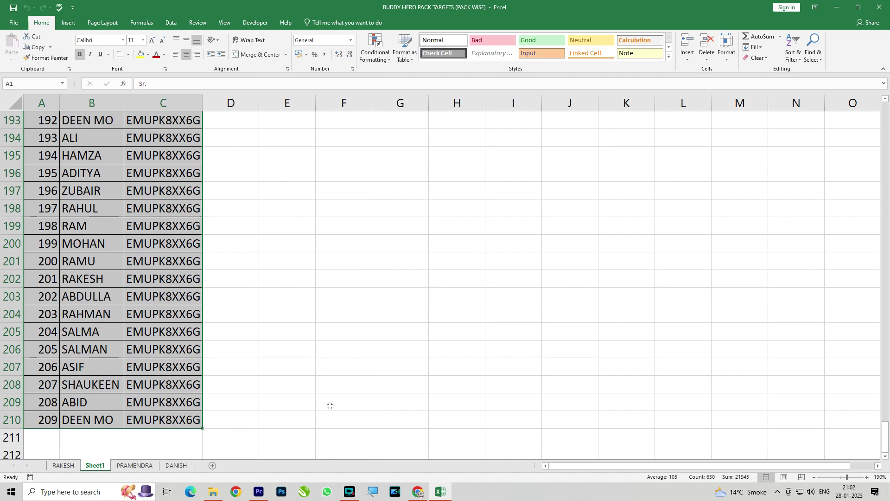
pyautogui.hotkey('ctrl', 'c')
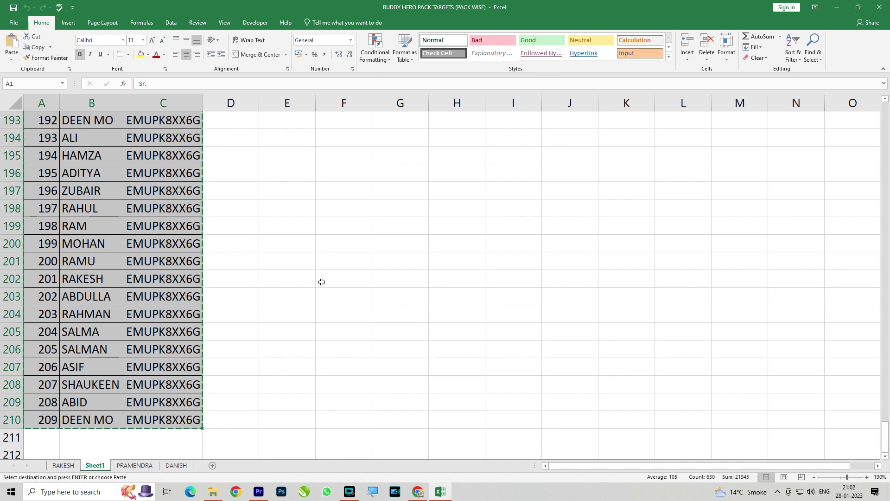
pyautogui.press('super+r')
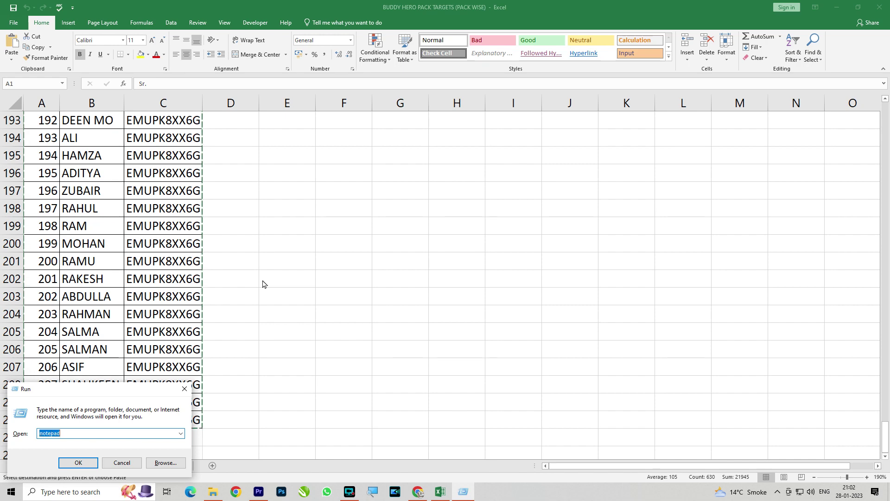
# Launch winword from Run, maximize the start screen, and create Document1 as a blank document.
pyautogui.press('Return')
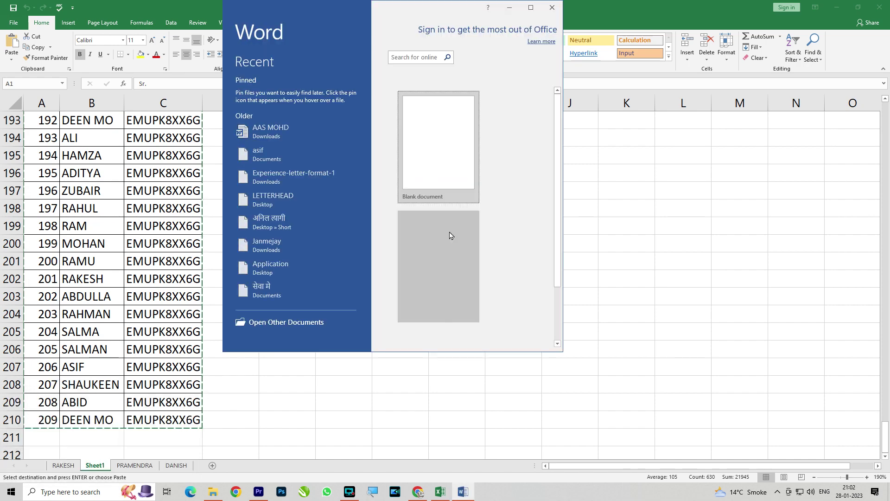
pyautogui.click(530, 8)
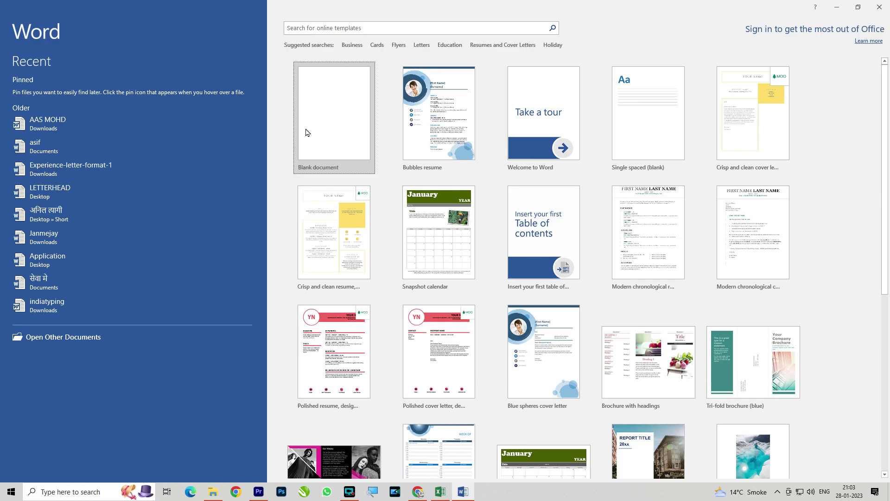
pyautogui.click(339, 124)
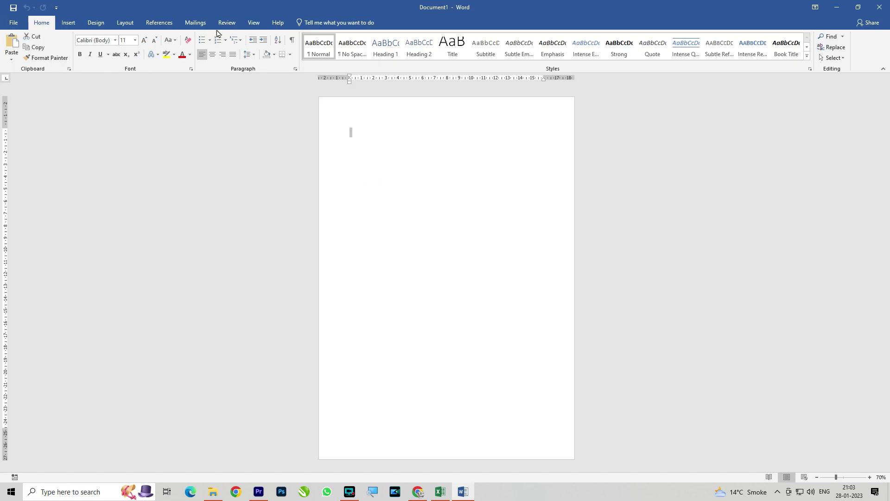
# Set Narrow page margins and A4 paper size on the Layout tab.
pyautogui.click(196, 23)
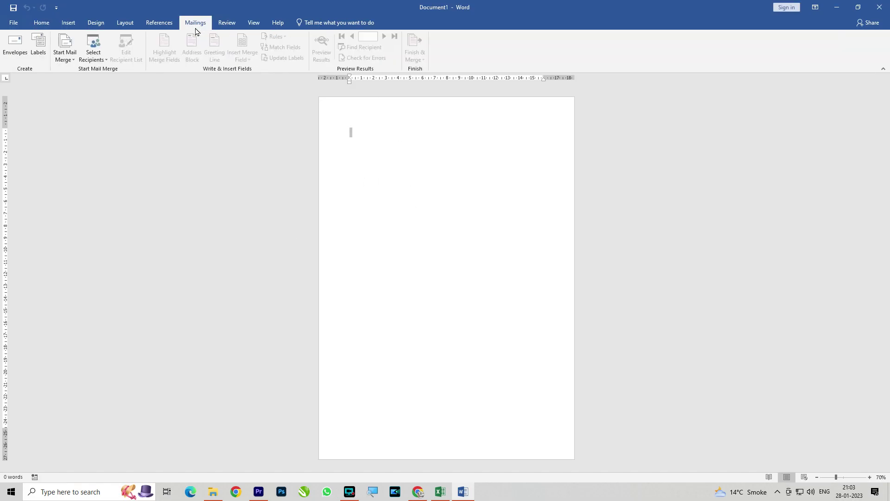
pyautogui.click(159, 23)
pyautogui.click(124, 23)
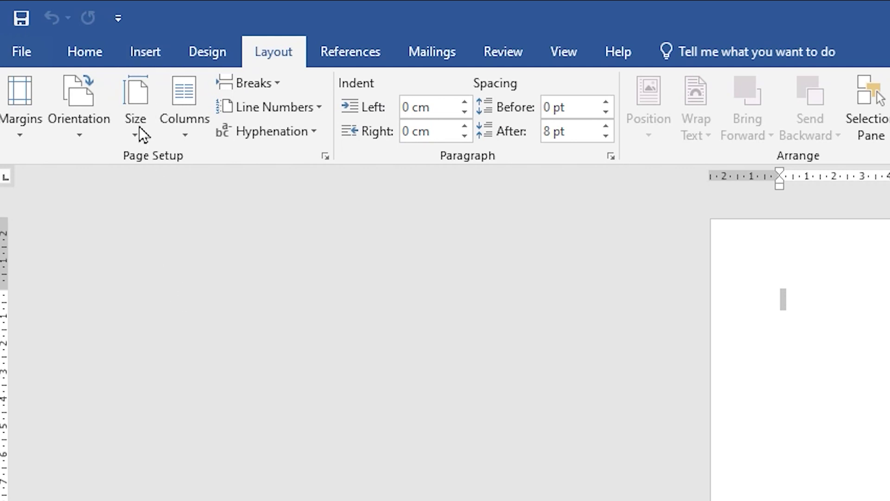
pyautogui.click(40, 125)
pyautogui.click(75, 273)
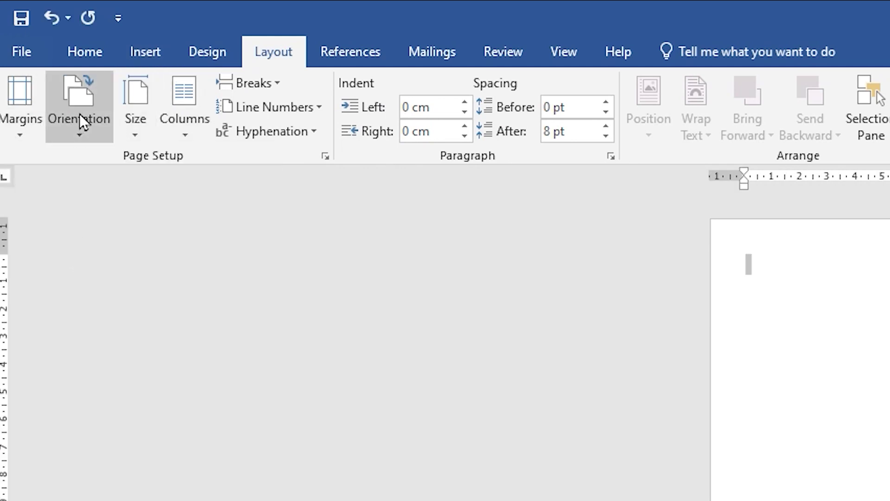
pyautogui.click(135, 116)
pyautogui.click(218, 440)
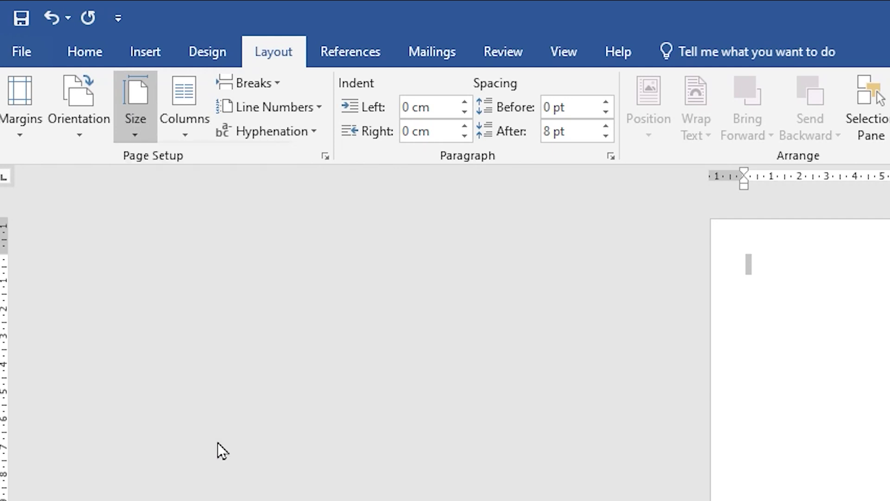
# Split the blank page into three columns.
pyautogui.click(193, 121)
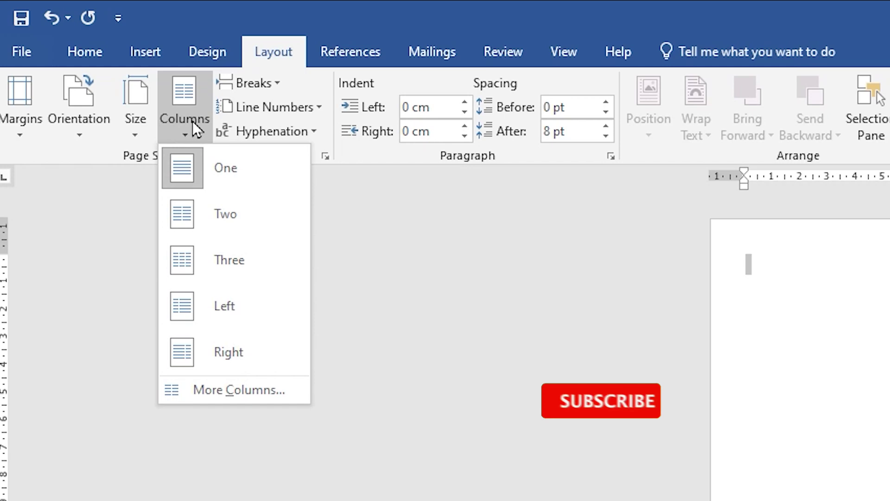
pyautogui.click(237, 254)
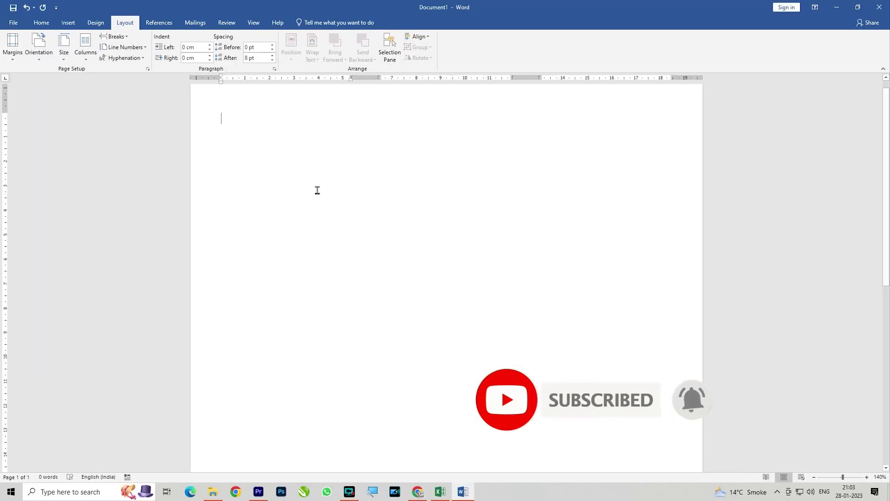
pyautogui.scroll(1, 324, 193)
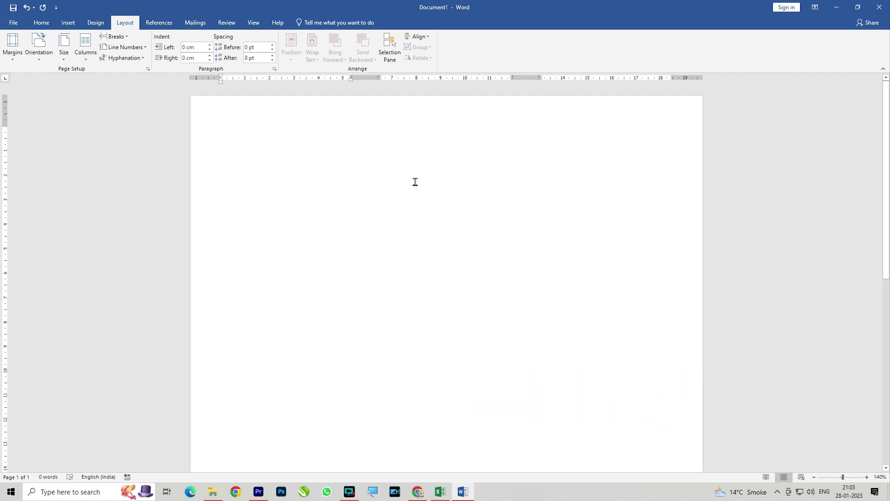
# Paste the copied Sr., Name and Pan No. table and scroll through both pages.
pyautogui.hotkey('ctrl', 'v')
pyautogui.scroll(15, 415, 180)
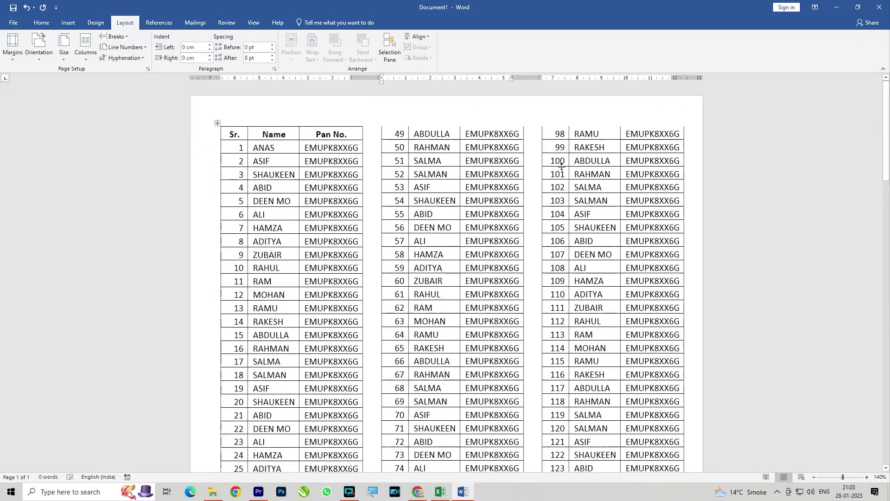
pyautogui.scroll(-15, 597, 232)
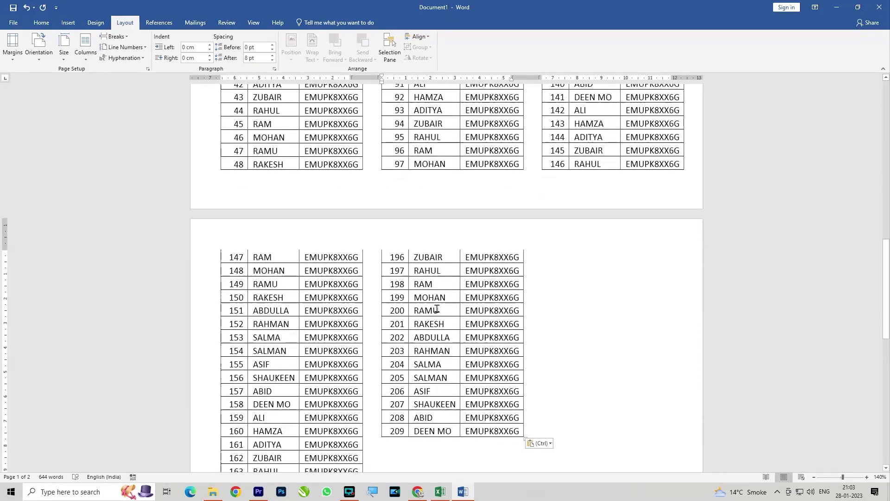
pyautogui.scroll(-3, 436, 309)
# Set the number of columns to 4 in More Columns.
pyautogui.click(86, 47)
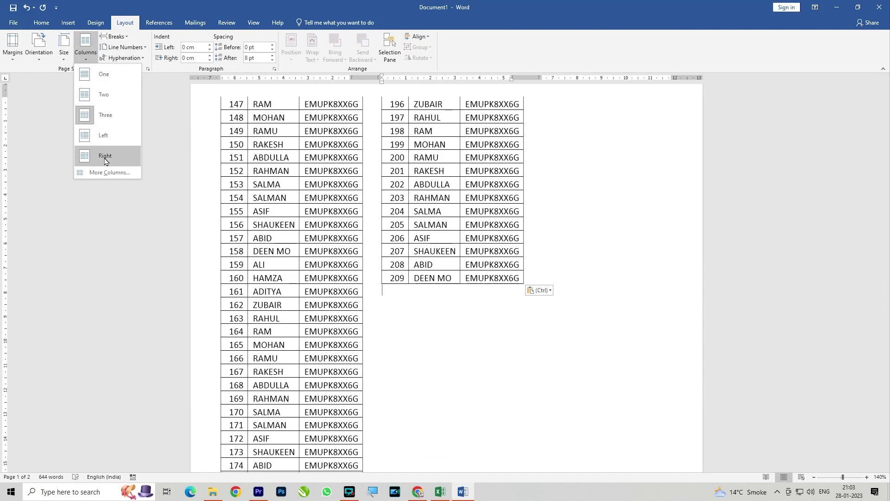
pyautogui.click(111, 172)
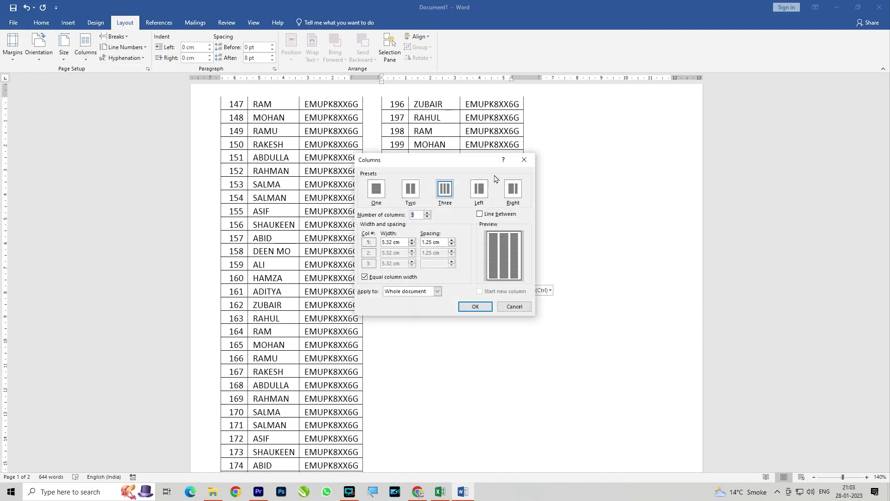
pyautogui.click(427, 212)
pyautogui.click(474, 306)
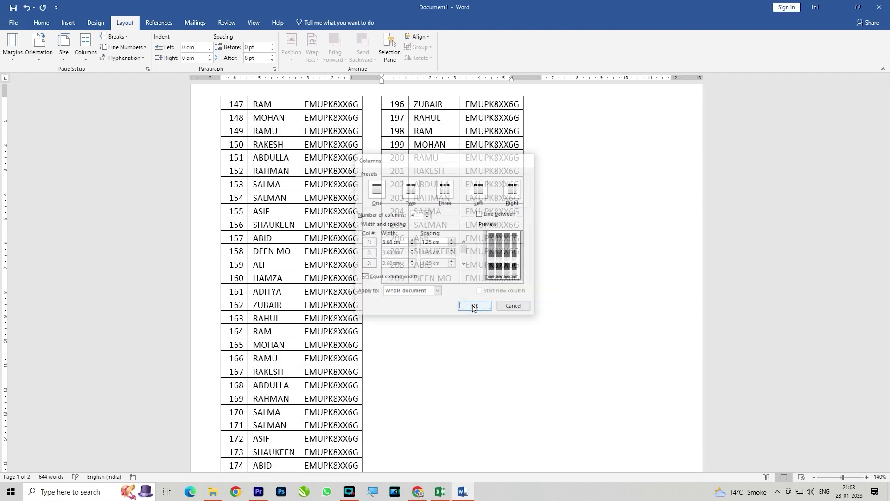
pyautogui.scroll(12, 399, 255)
pyautogui.scroll(6, 580, 148)
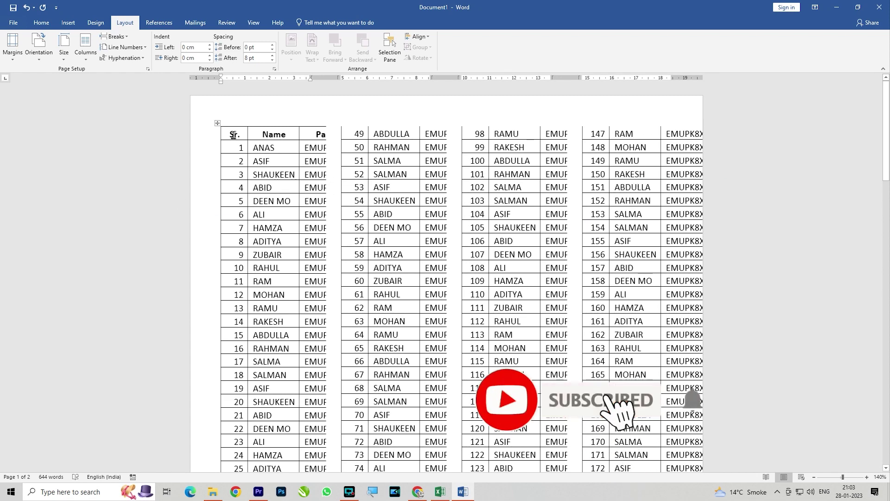
# Switch the layout back to Three columns and check entries 1–209 across both pages.
pyautogui.click(85, 47)
pyautogui.click(98, 119)
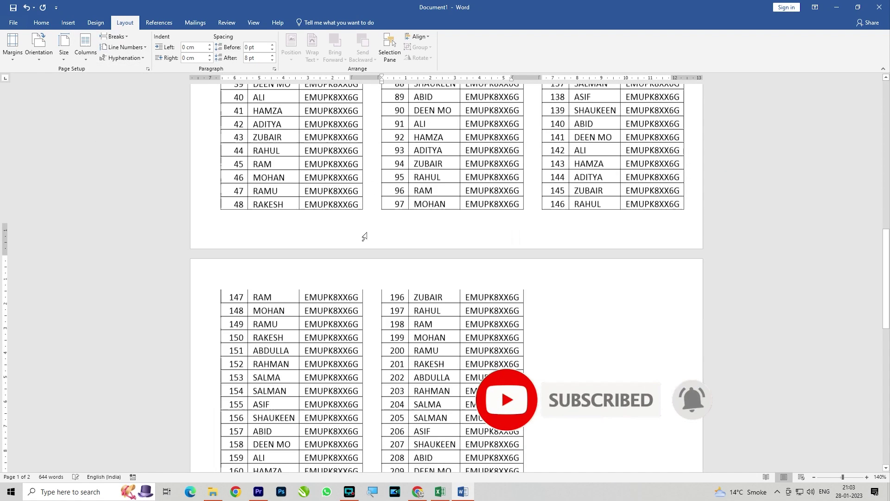
pyautogui.scroll(-1, 477, 254)
pyautogui.scroll(14, 477, 245)
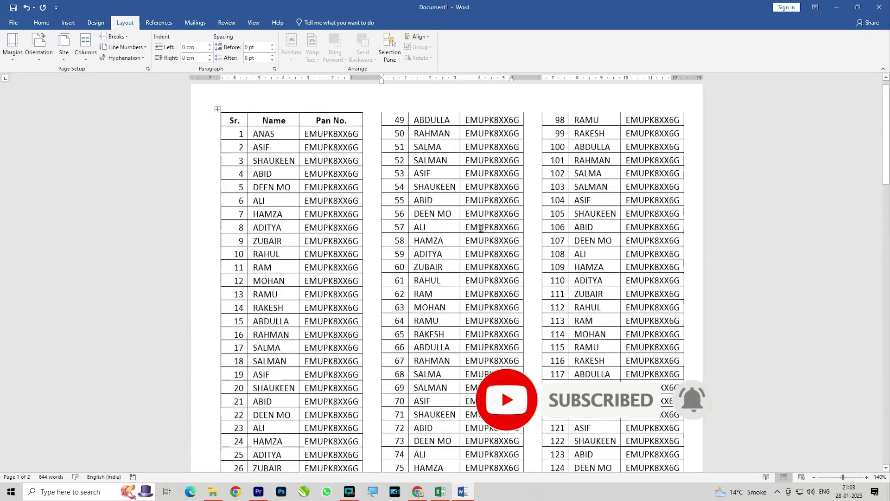
pyautogui.scroll(-15, 481, 228)
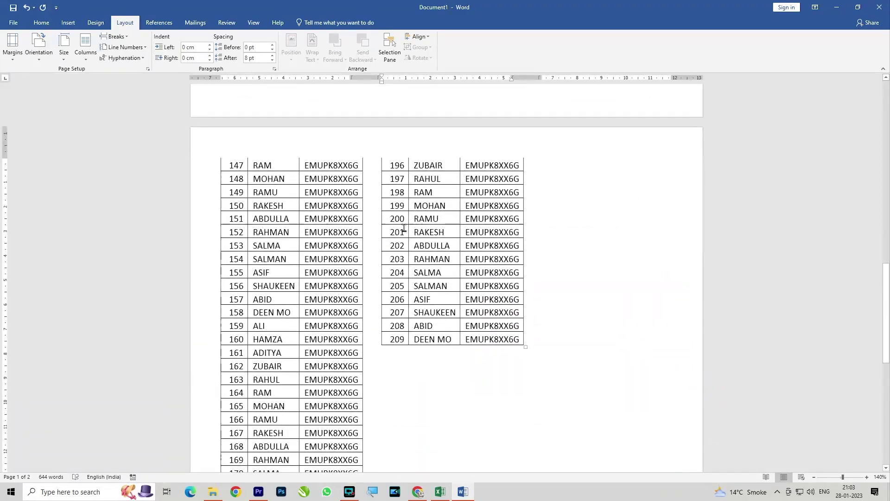
pyautogui.scroll(-10, 403, 229)
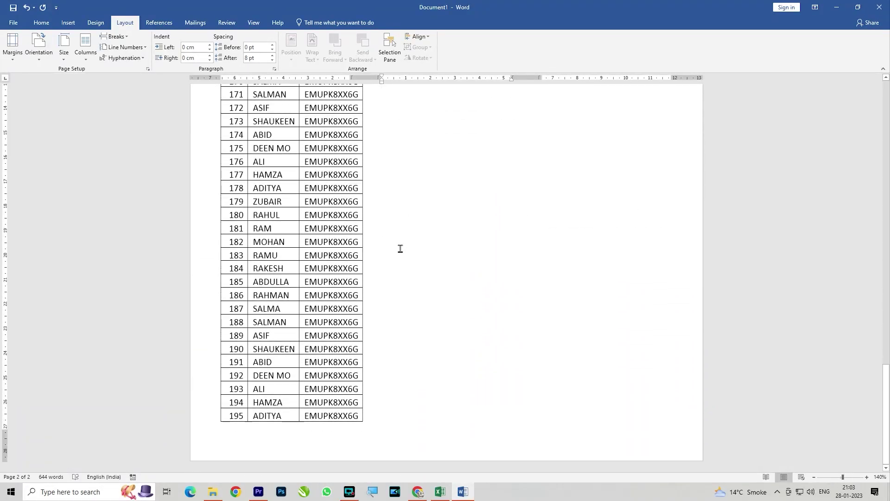
pyautogui.scroll(12, 398, 274)
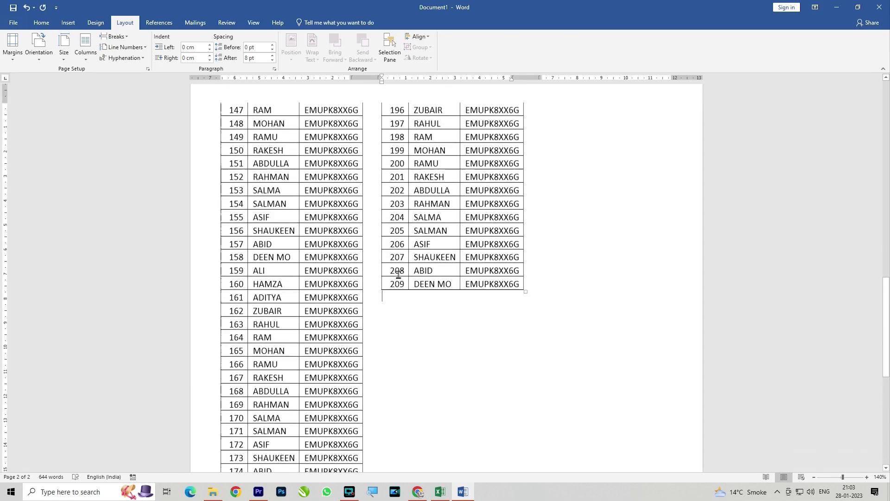
pyautogui.scroll(8, 390, 274)
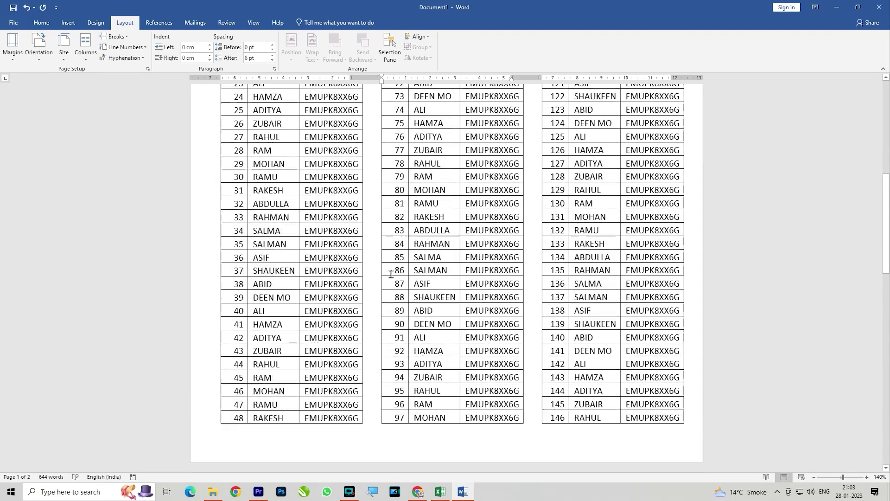
pyautogui.scroll(3, 390, 274)
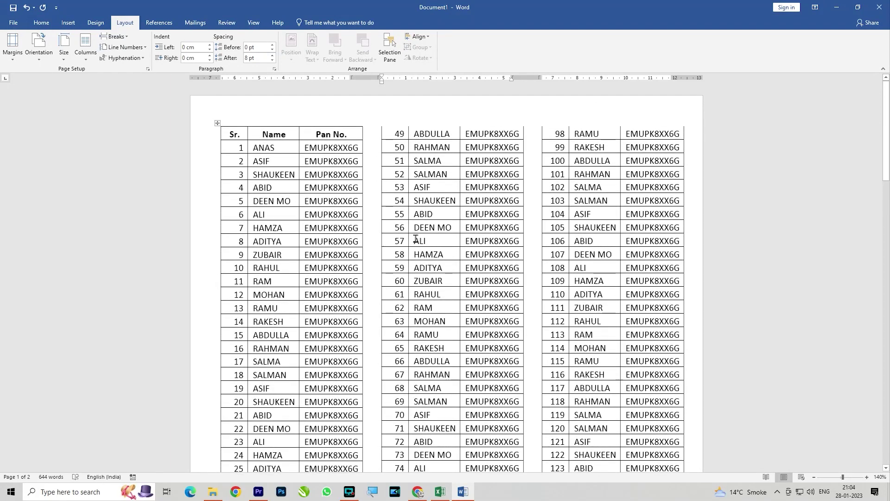
# Preview the two-page A4 printout with Microsoft Print to PDF, then minimize Word.
pyautogui.hotkey('ctrl', 'p')
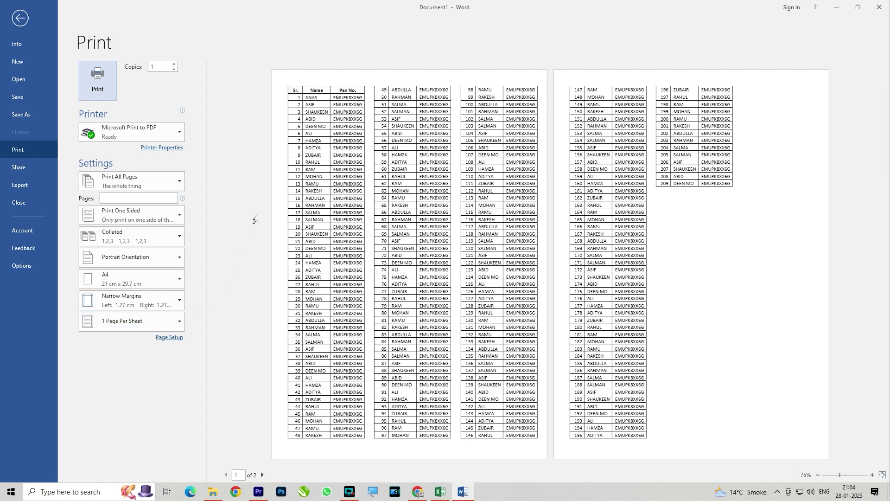
pyautogui.click(153, 214)
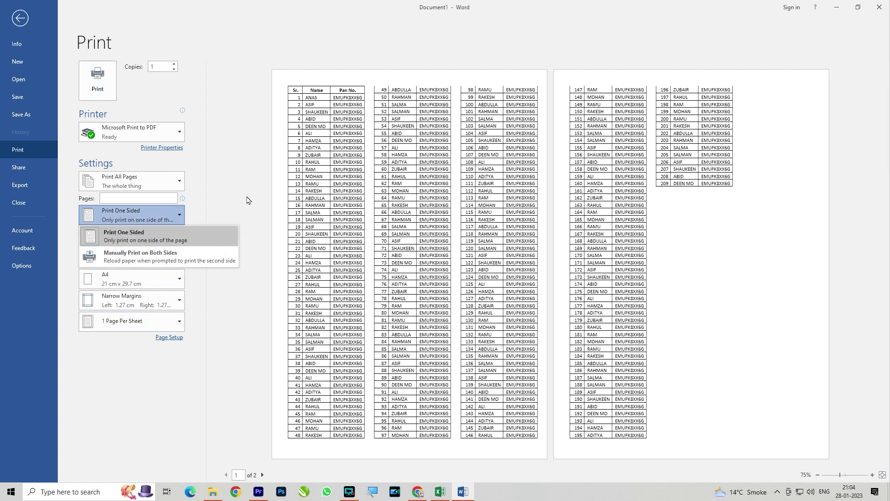
pyautogui.click(247, 200)
pyautogui.click(171, 218)
pyautogui.click(150, 134)
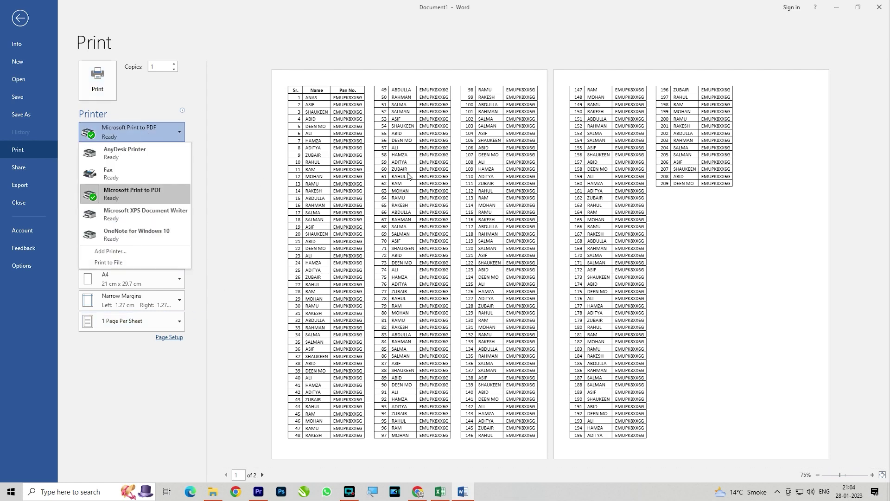
pyautogui.click(173, 128)
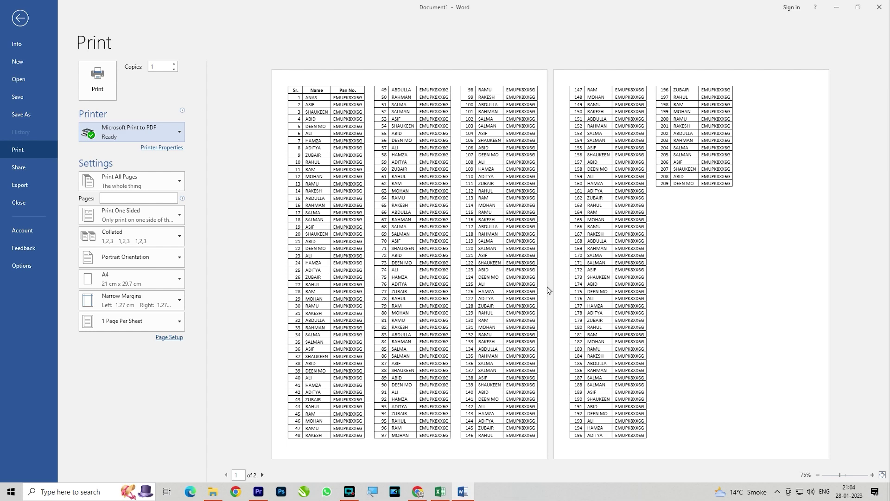
pyautogui.click(836, 7)
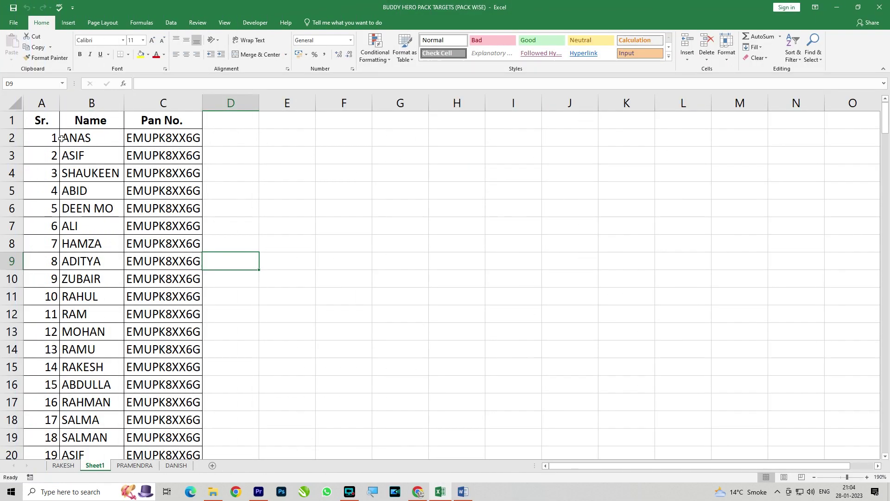
# Select the Sr., Name and Pan No. header cells A1:C1 and dismiss the paste options marker.
pyautogui.moveTo(42, 120); pyautogui.dragTo(163, 120)
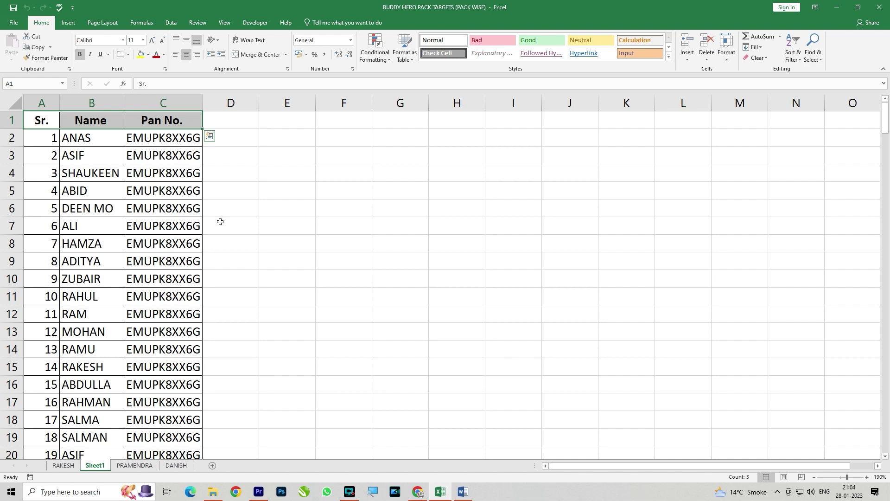
pyautogui.press('Escape')
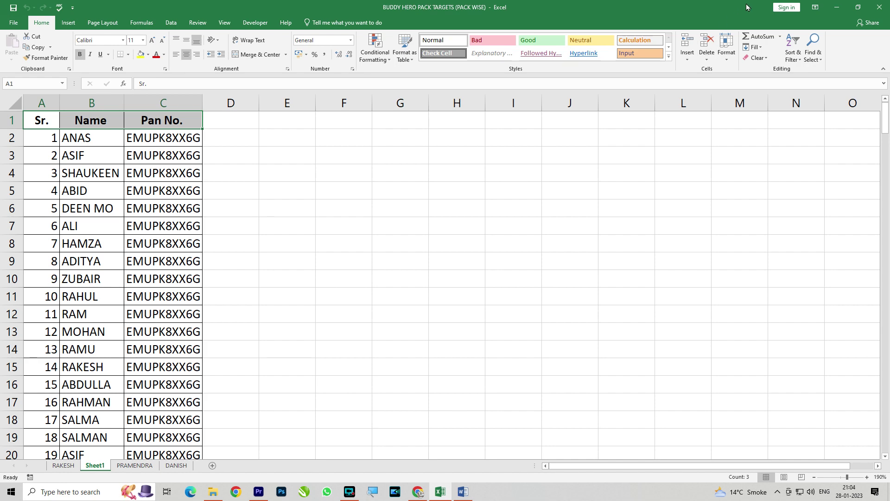